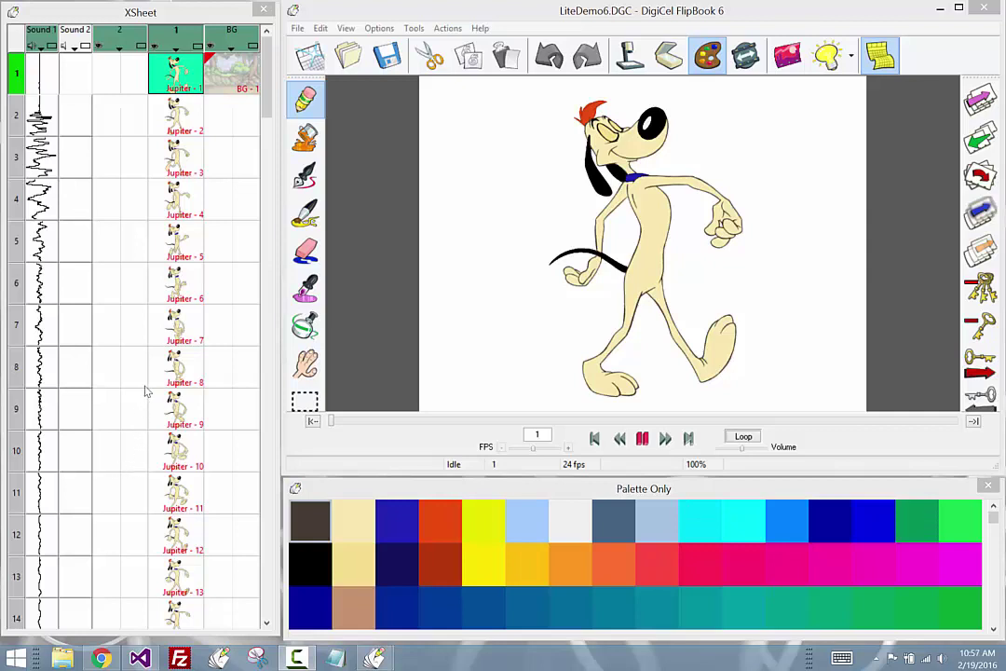
# Step: Drag the Jupiter - 8 cel and all later cels down to row 13, emptying rows 8–12
pyautogui.click(177, 365)
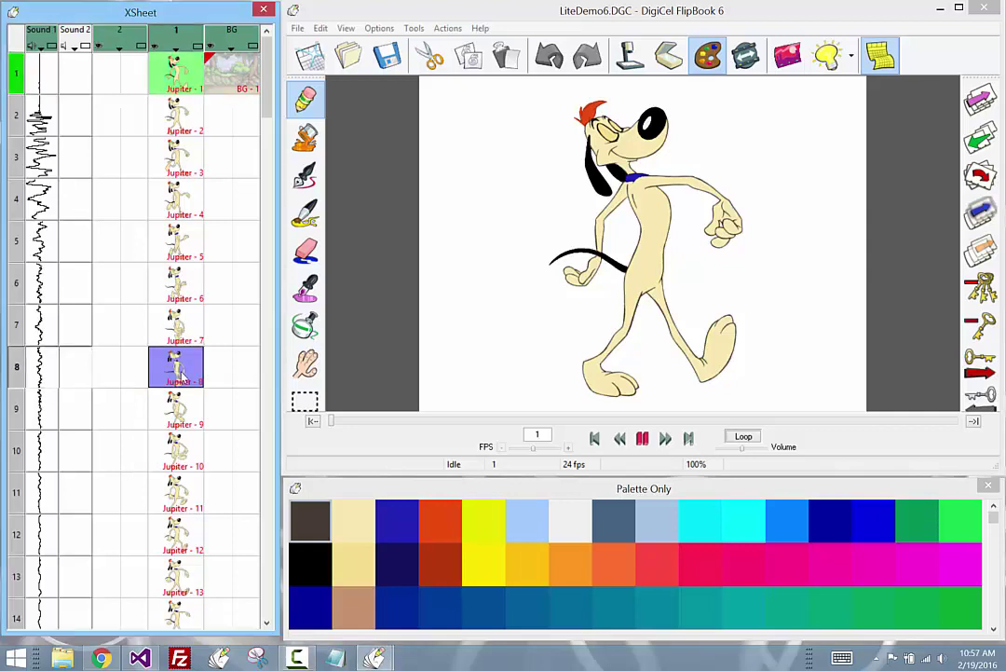
pyautogui.moveTo(183, 373); pyautogui.dragTo(198, 593)
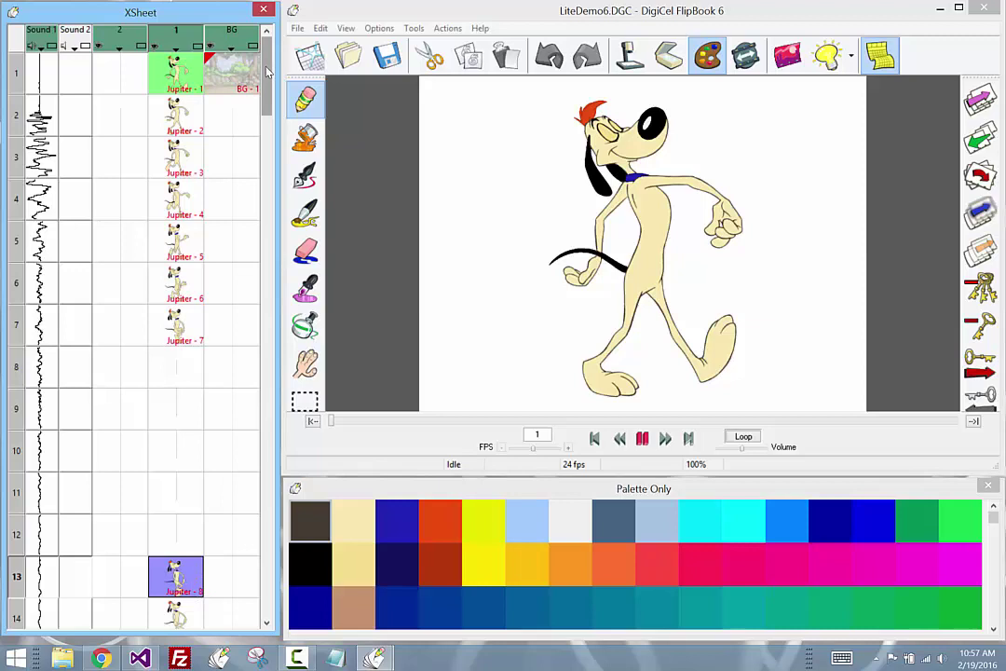
pyautogui.moveTo(268, 71); pyautogui.dragTo(277, 96)
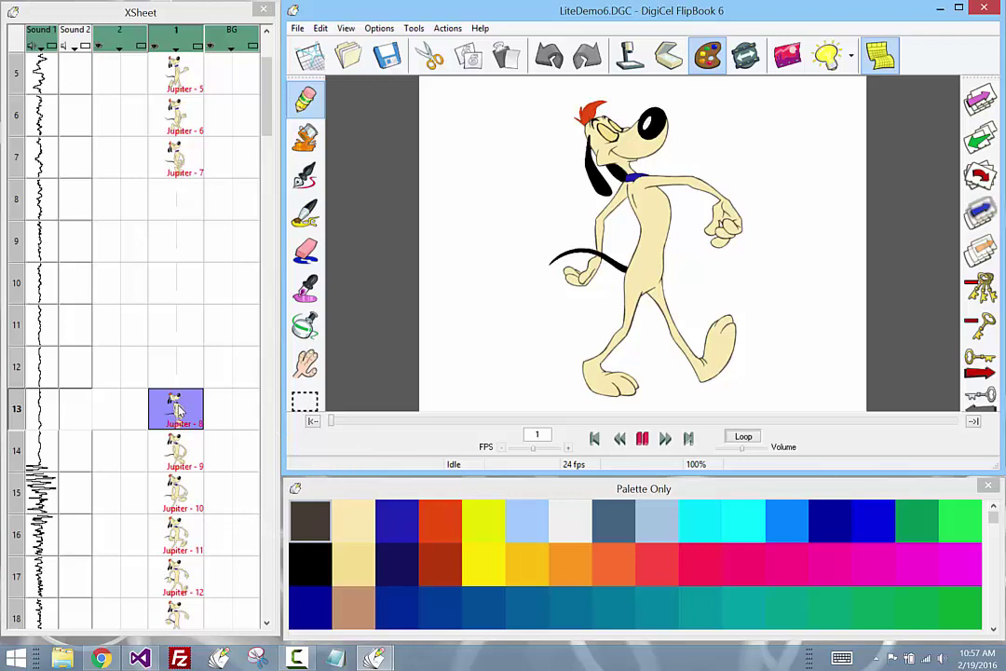
# Step: Drag Jupiter - 8 from row 13 back up to row 8, pulling later cels with it
pyautogui.moveTo(177, 410); pyautogui.dragTo(175, 201)
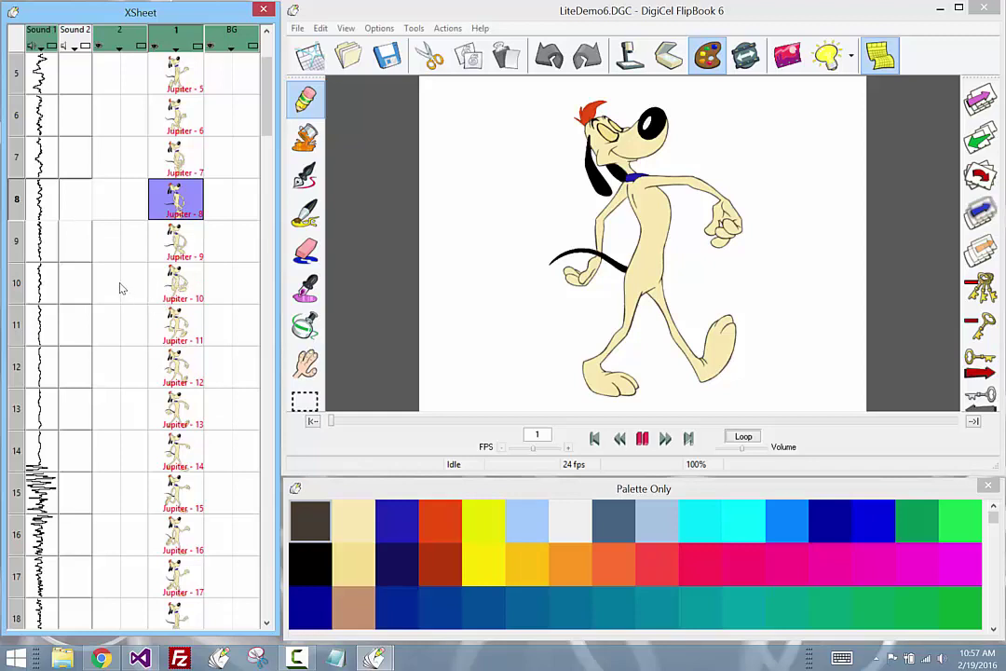
pyautogui.click(160, 284)
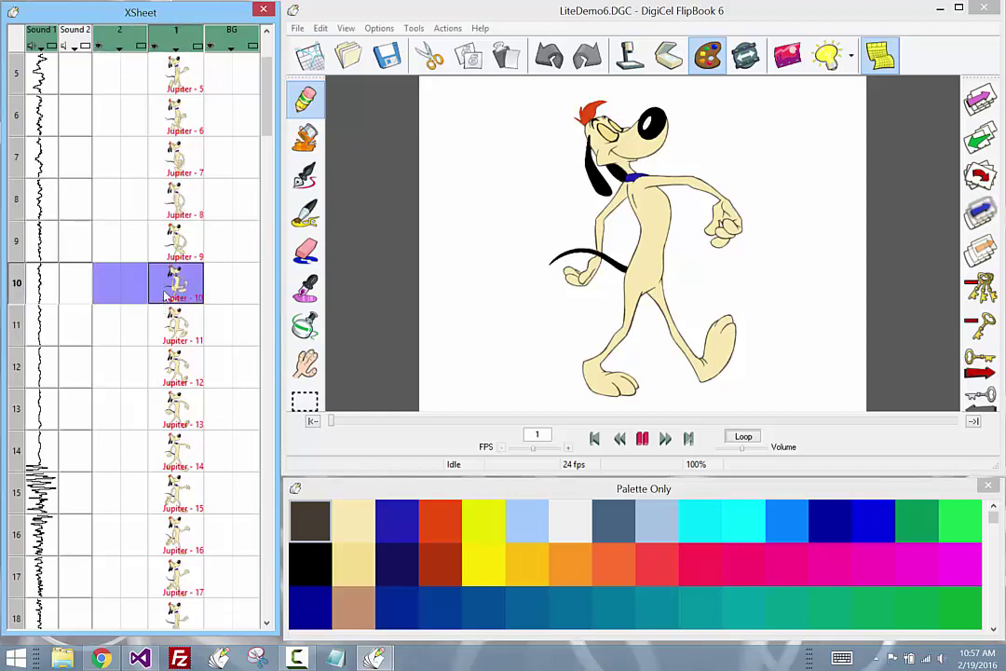
pyautogui.press('Delete')
pyautogui.hotkey('ctrl', 'z')
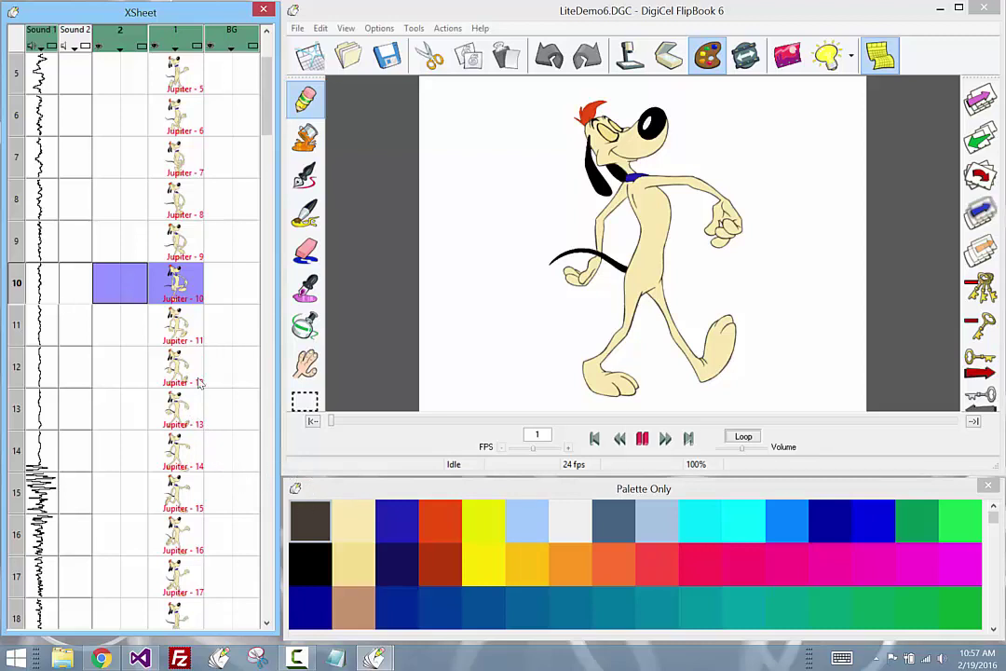
pyautogui.moveTo(182, 284); pyautogui.dragTo(177, 410)
pyautogui.moveTo(195, 449); pyautogui.dragTo(183, 328)
pyautogui.click(742, 278)
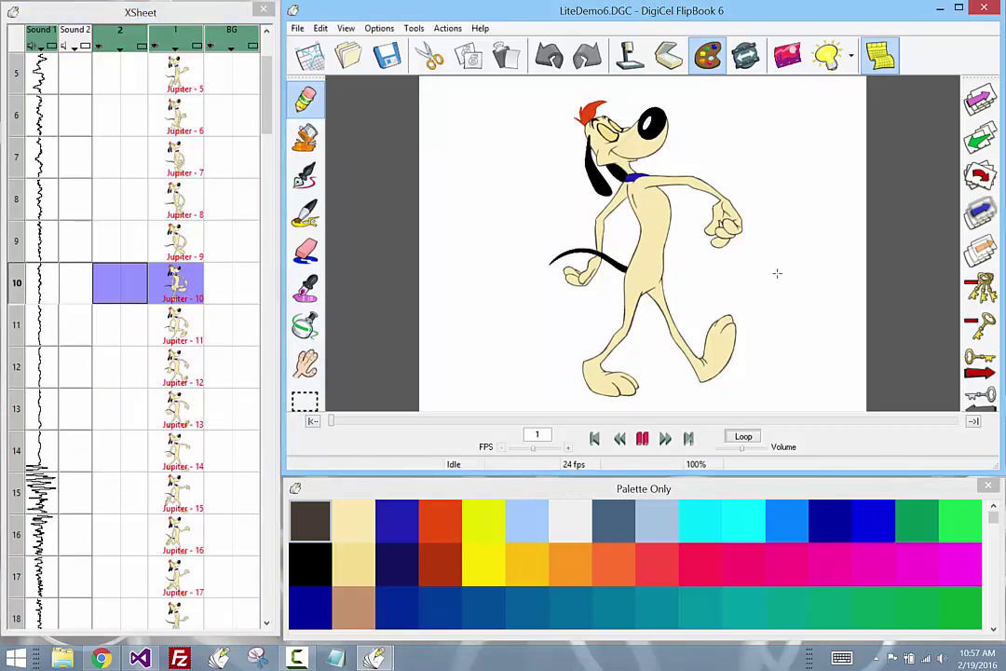